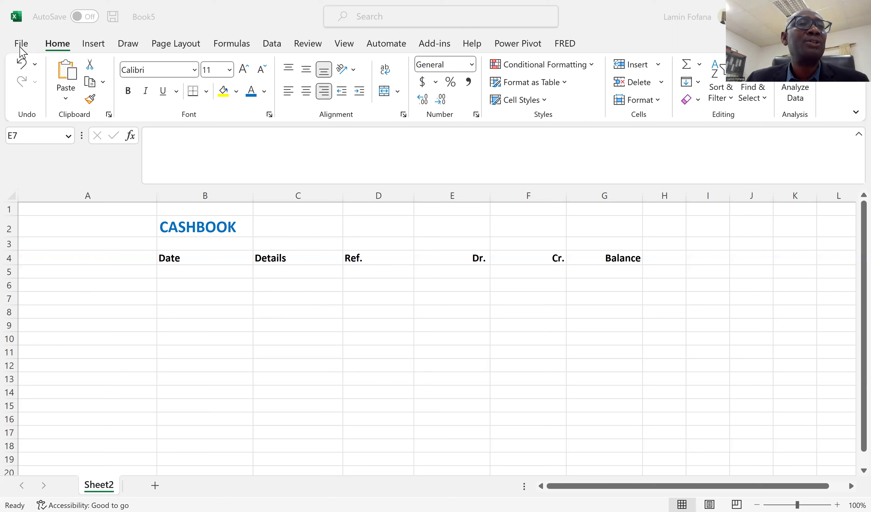
# Search the Office Add-ins store for "mini calendar".
pyautogui.click(95, 45)
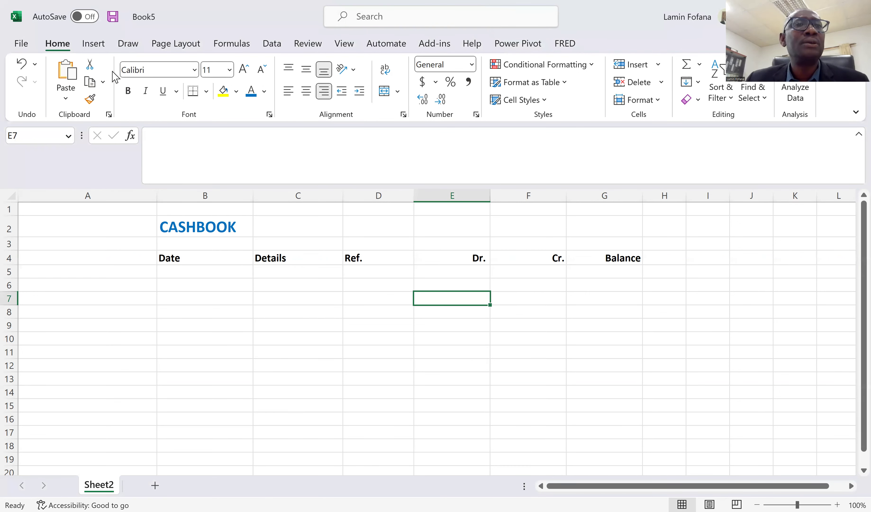
pyautogui.click(93, 43)
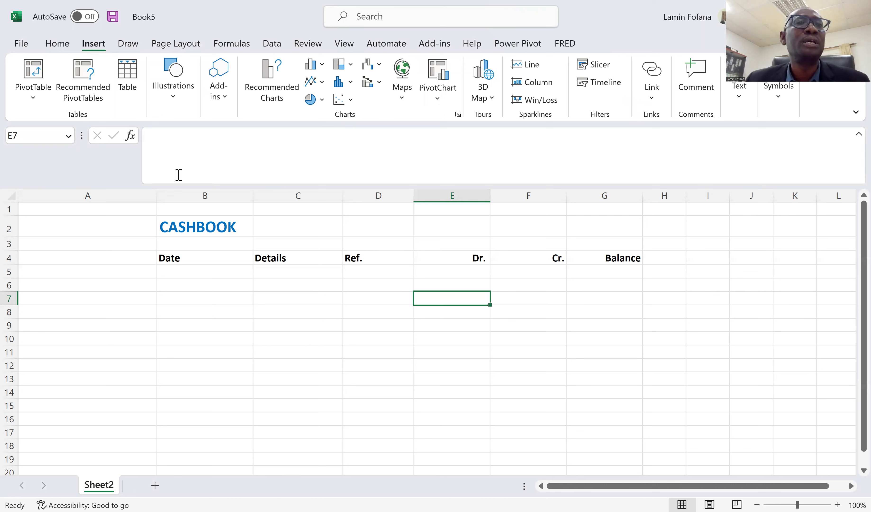
pyautogui.click(225, 104)
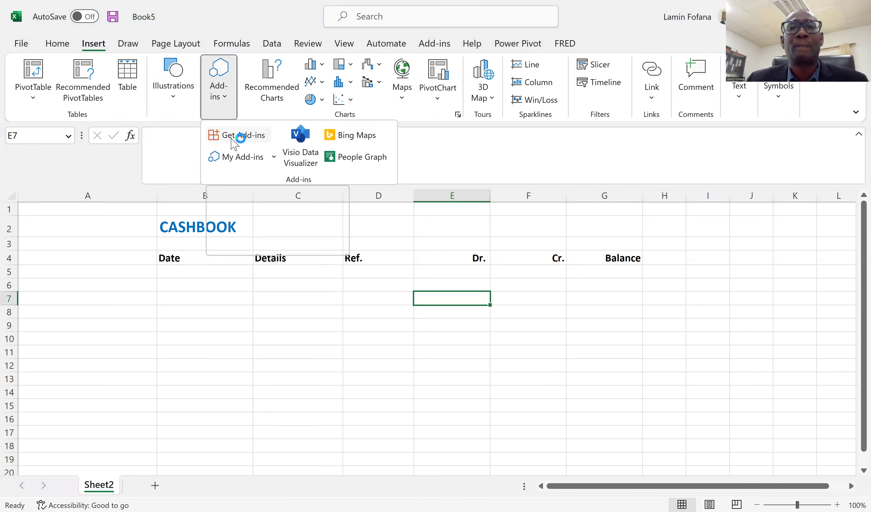
pyautogui.click(233, 141)
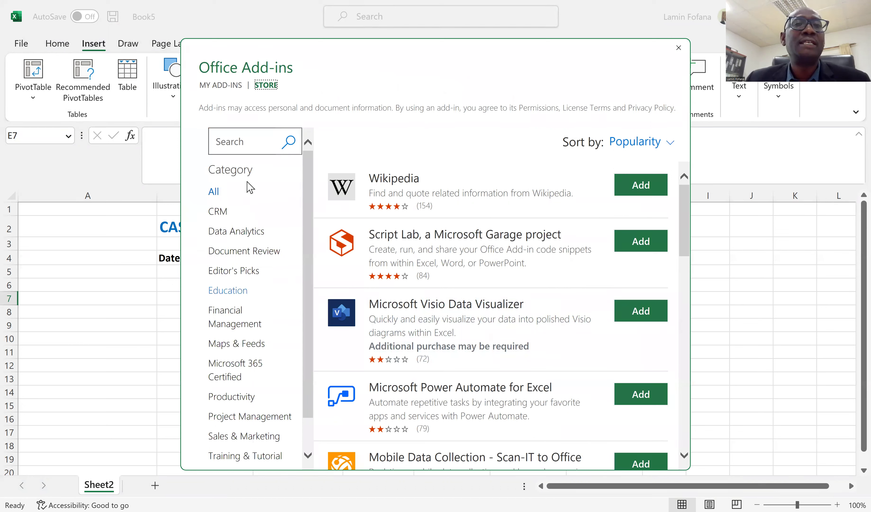
pyautogui.click(255, 143)
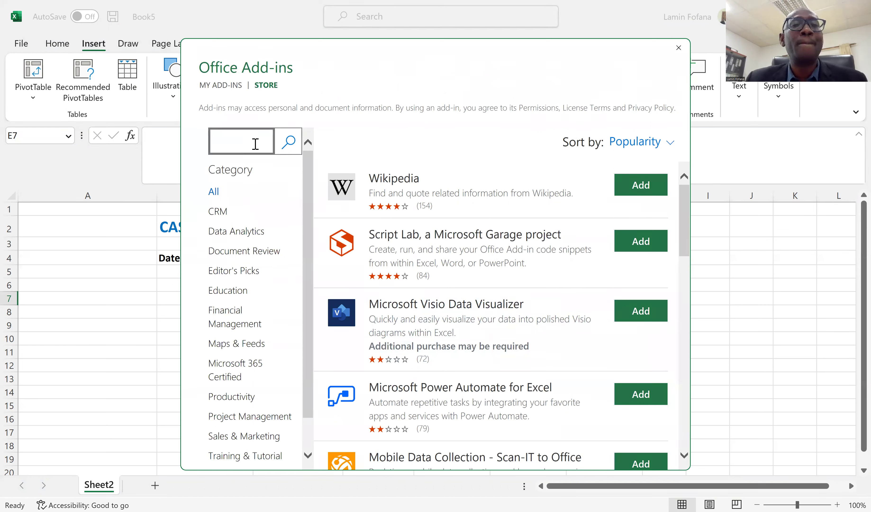
pyautogui.write('m')
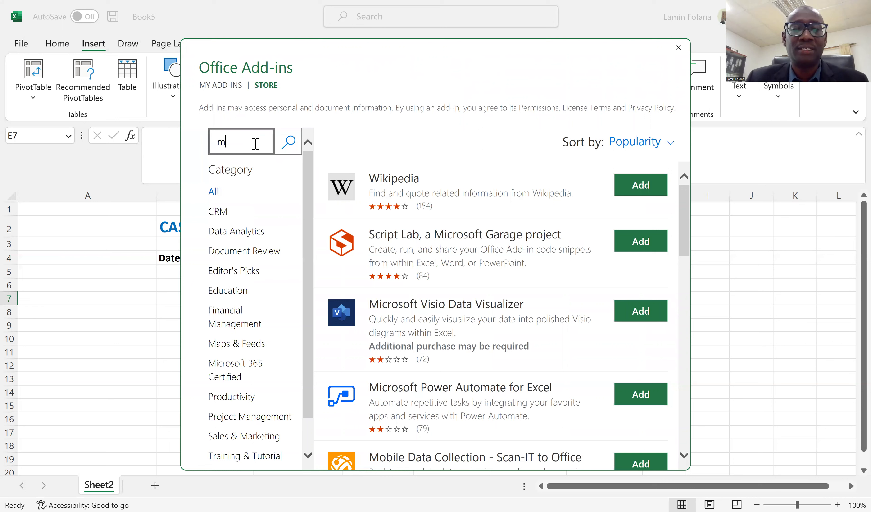
pyautogui.write('ini')
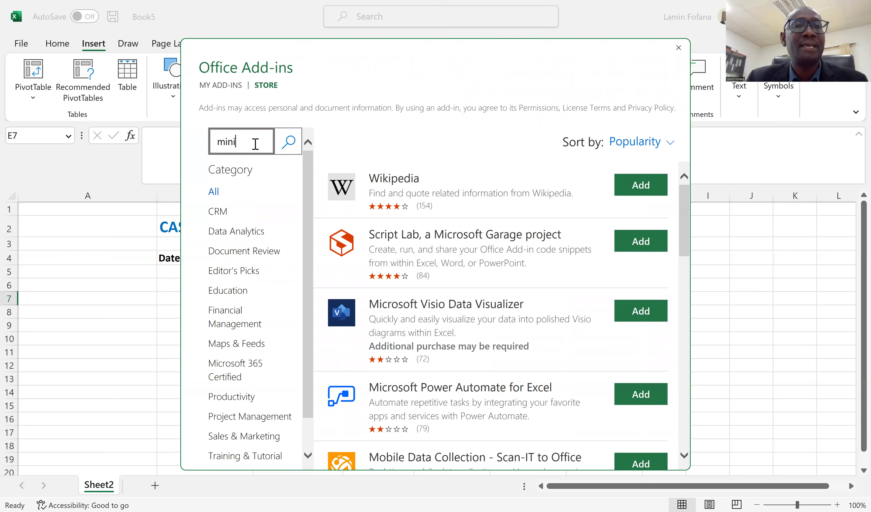
pyautogui.write(' cal')
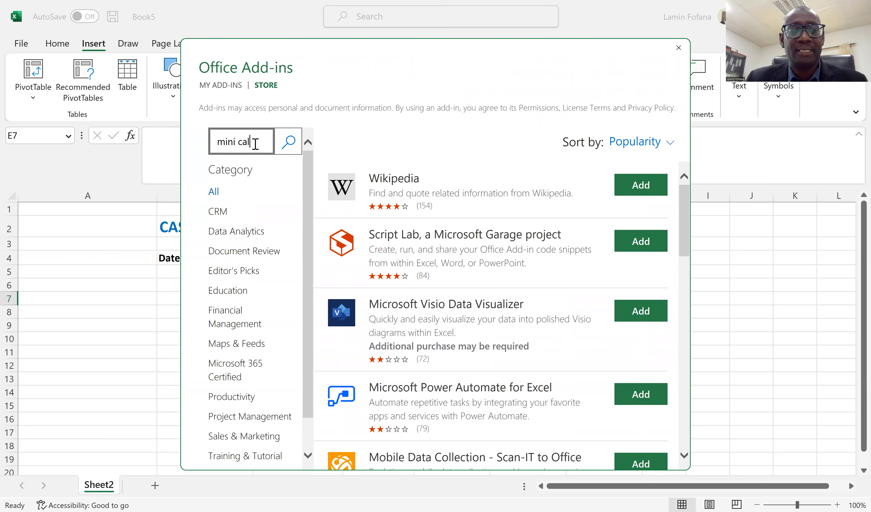
pyautogui.write('enday')
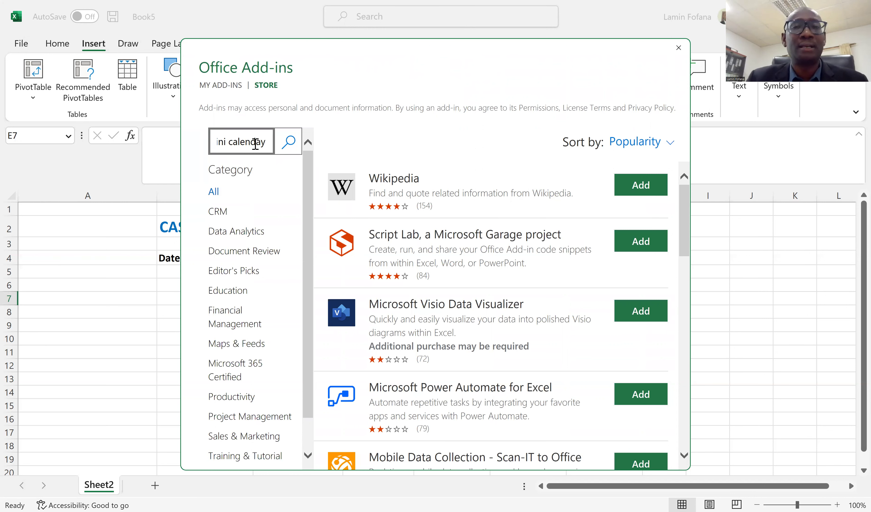
pyautogui.press('BackSpace')
pyautogui.write('r')
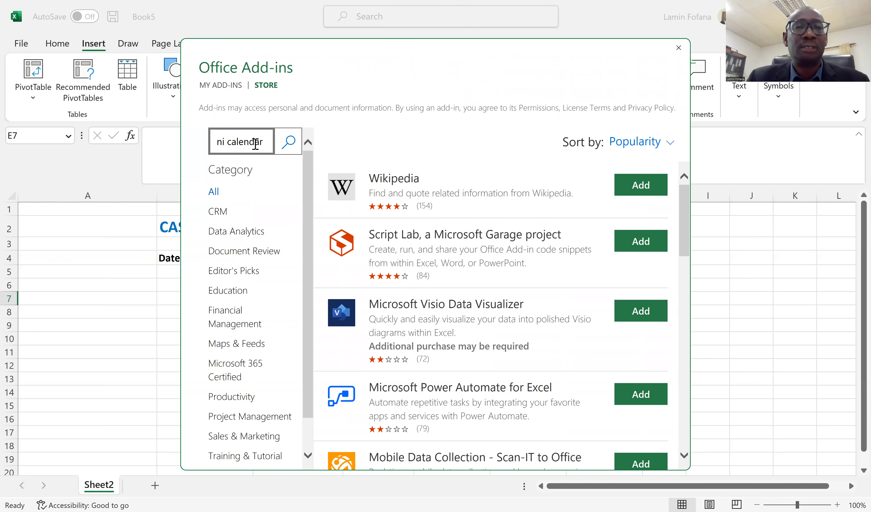
pyautogui.press('Return')
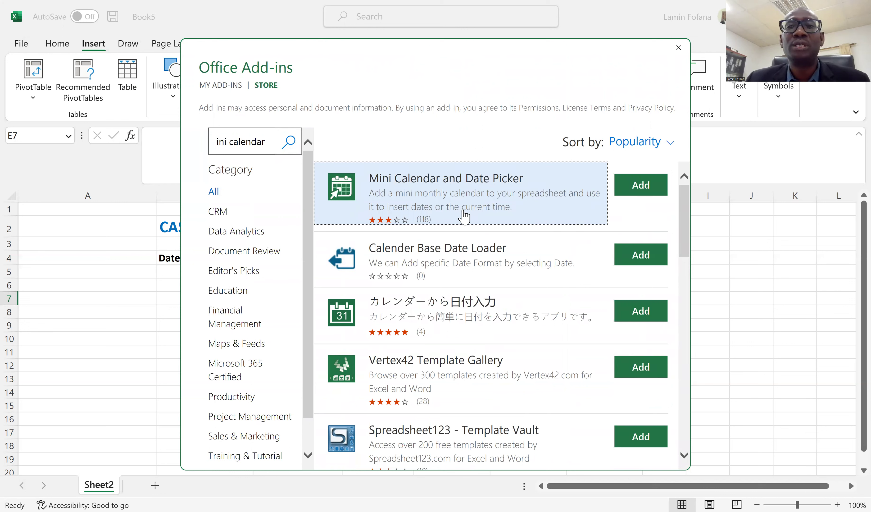
# Add the Mini Calendar and Date Picker add-in, accepting its license terms, and place the calendar over column A beside the cashbook.
pyautogui.click(639, 190)
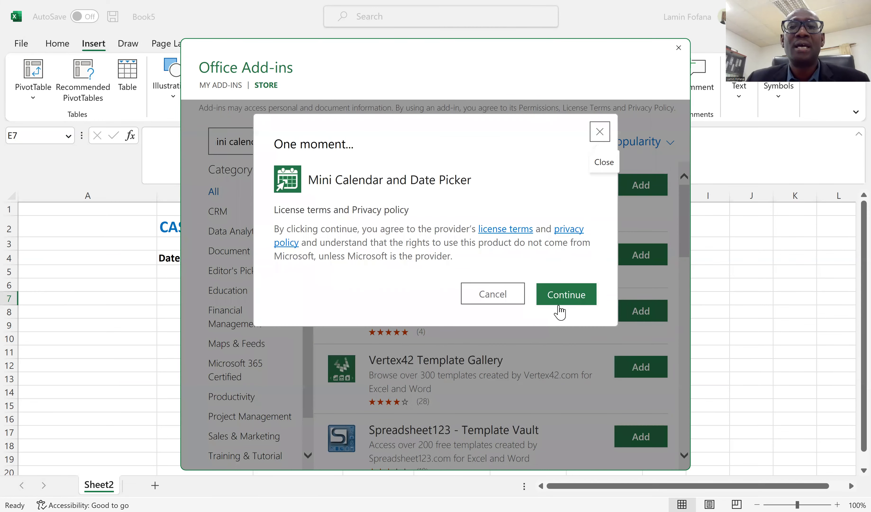
pyautogui.click(566, 294)
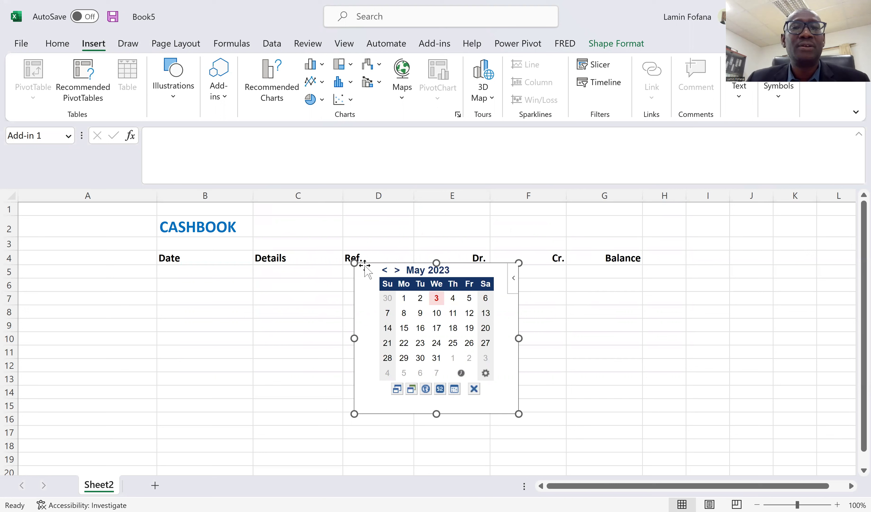
pyautogui.moveTo(365, 266); pyautogui.dragTo(27, 237)
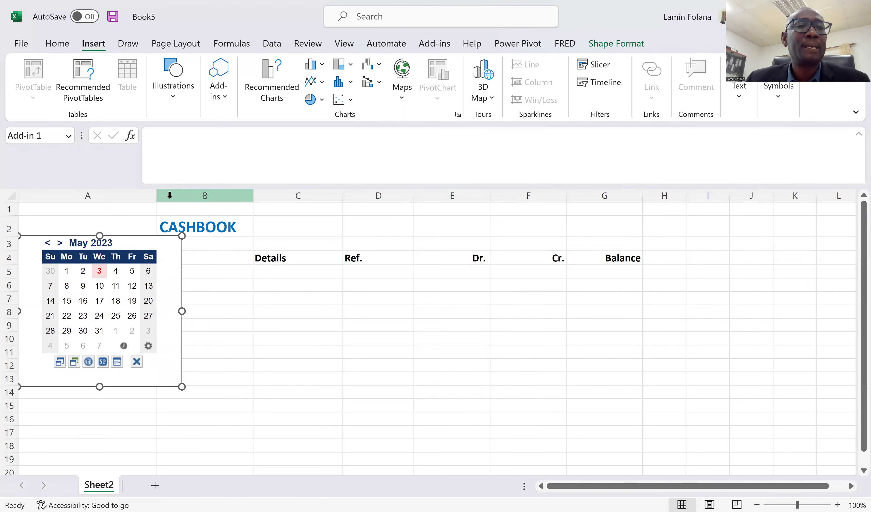
# Widen column A and narrow the calendar's frame so that it fits inside the column without covering the Date column.
pyautogui.click(157, 197)
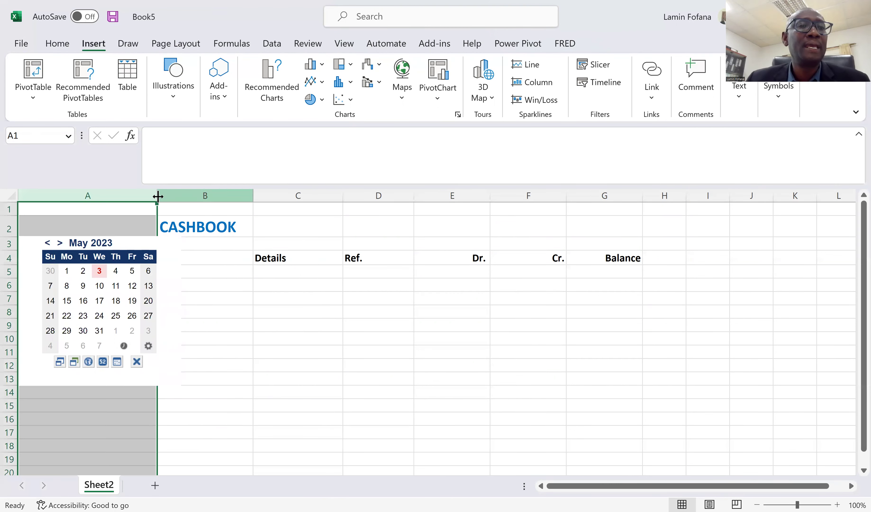
pyautogui.moveTo(157, 197); pyautogui.dragTo(210, 211)
pyautogui.moveTo(210, 211); pyautogui.dragTo(227, 340)
pyautogui.click(229, 331)
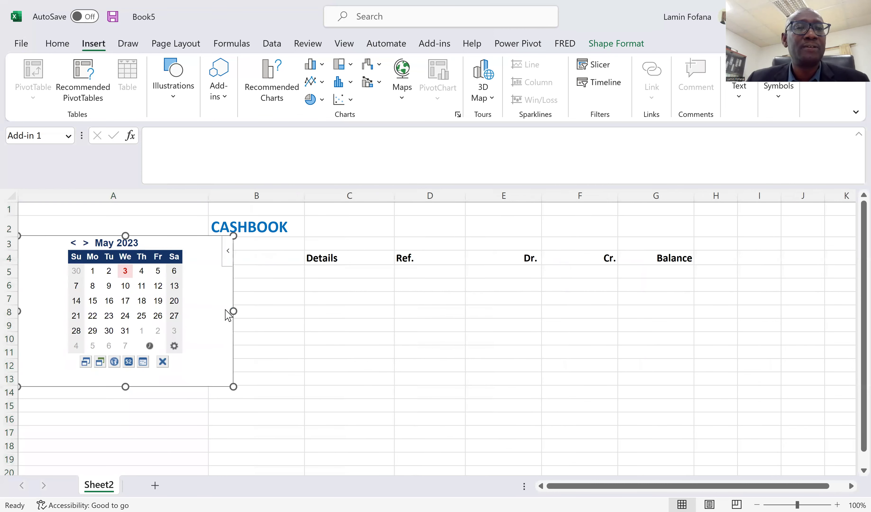
pyautogui.moveTo(233, 310); pyautogui.dragTo(191, 303)
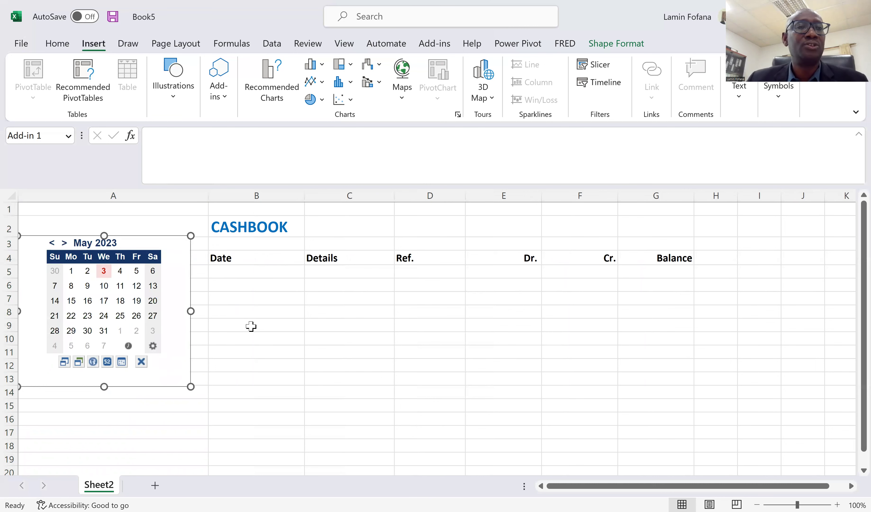
pyautogui.click(252, 326)
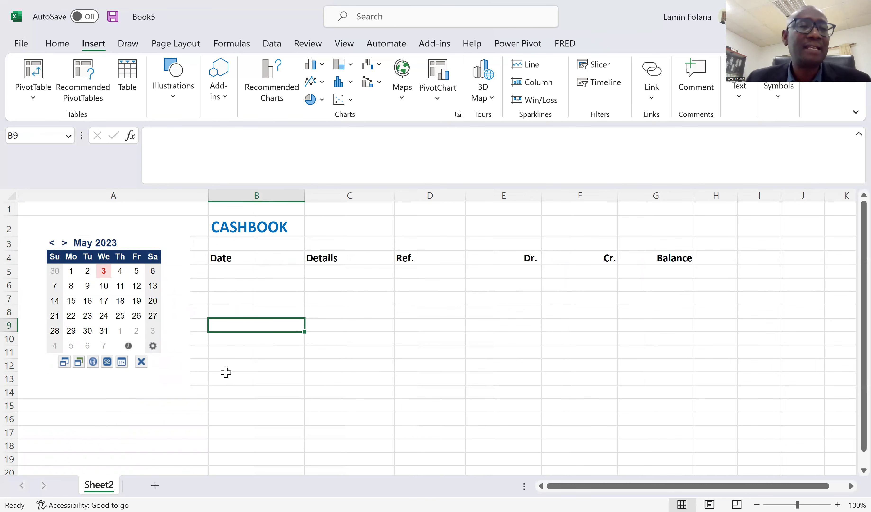
pyautogui.click(255, 299)
pyautogui.press('Right')
pyautogui.press('Right')
pyautogui.press('Right')
pyautogui.press('Right')
pyautogui.press('Left')
pyautogui.click(256, 299)
pyautogui.press('Left')
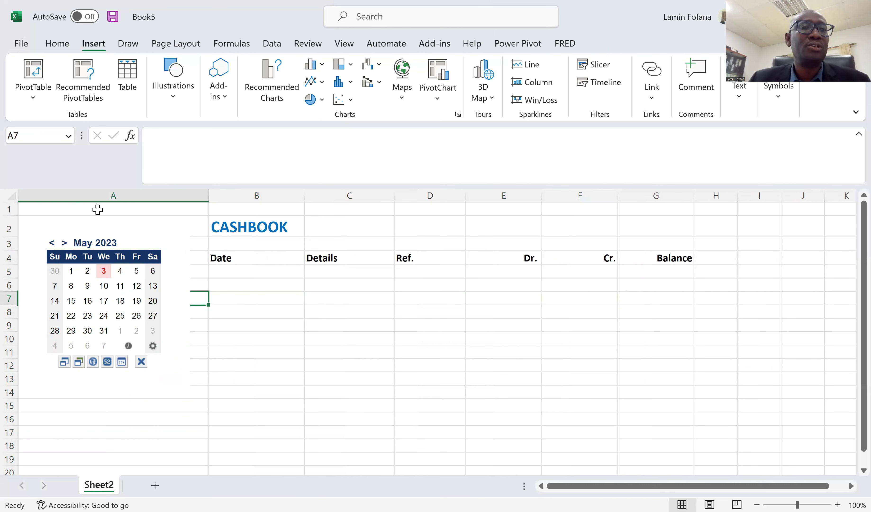
# Freeze the first column of the sheet so the calendar in column A stays in view.
pyautogui.click(104, 191)
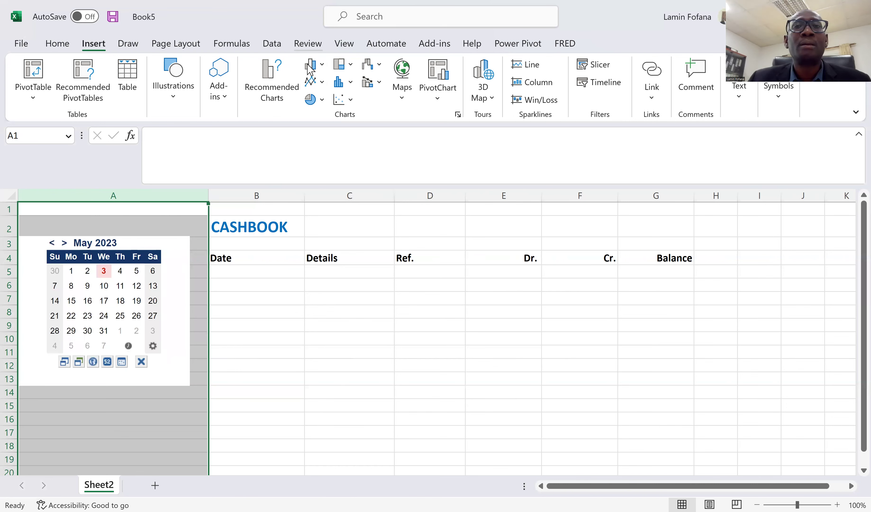
pyautogui.click(308, 44)
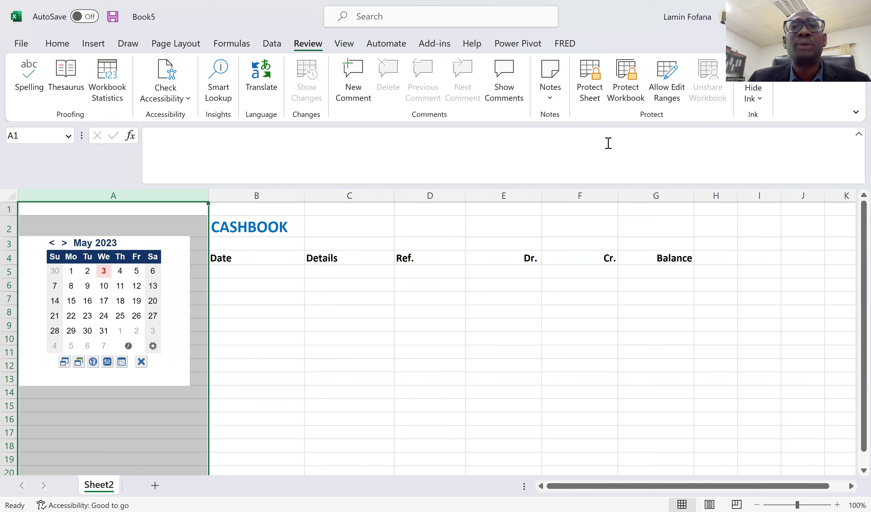
pyautogui.click(343, 44)
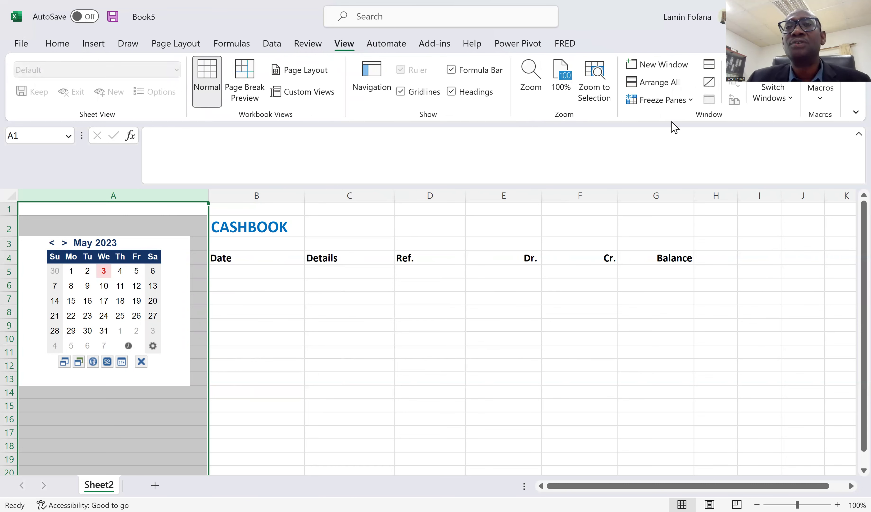
pyautogui.click(692, 102)
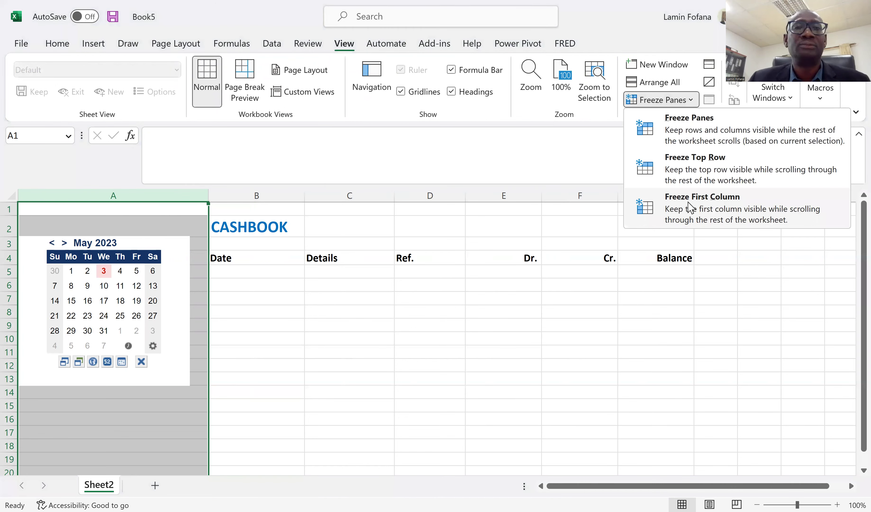
pyautogui.click(691, 207)
pyautogui.click(310, 353)
pyautogui.click(274, 336)
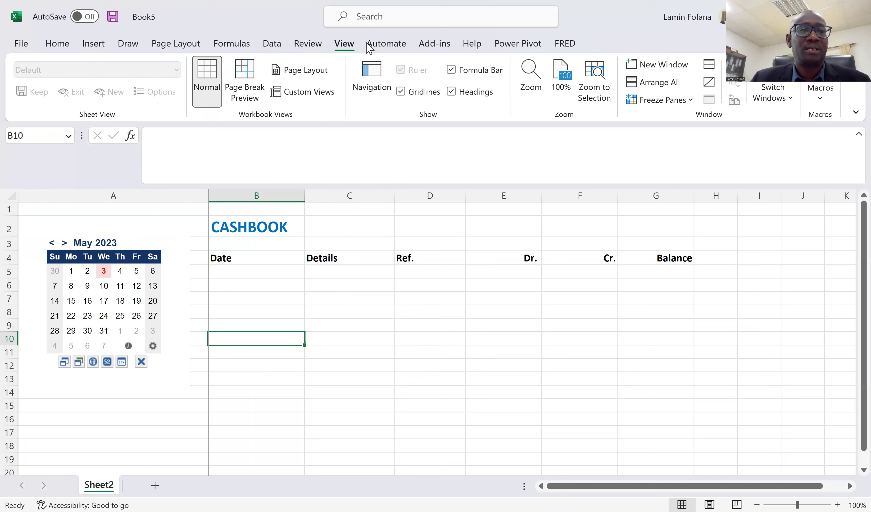
# Move along row 7 well past the Balance column and back to check how the frozen calendar column behaves.
pyautogui.click(272, 303)
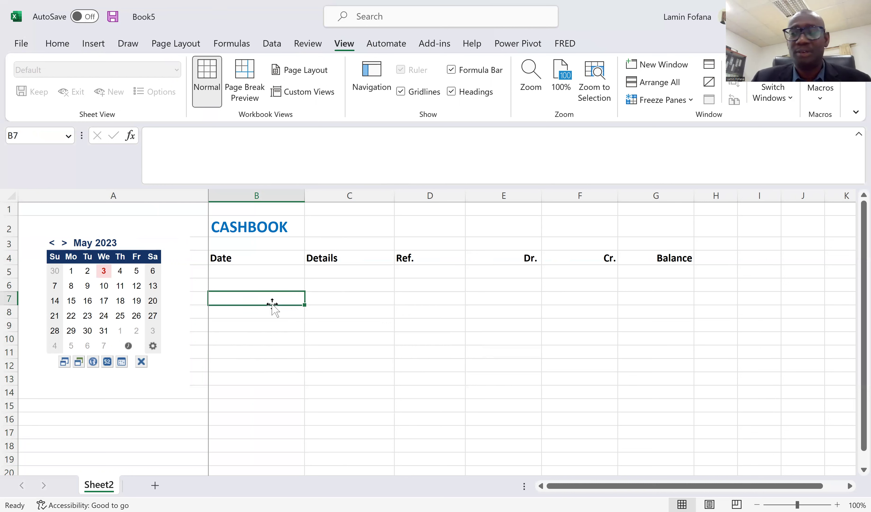
pyautogui.press('Right')
pyautogui.press('Right')
pyautogui.press('Right')
pyautogui.press('Right')
pyautogui.press('Right')
pyautogui.press('Right')
pyautogui.press('Right')
pyautogui.press('Right')
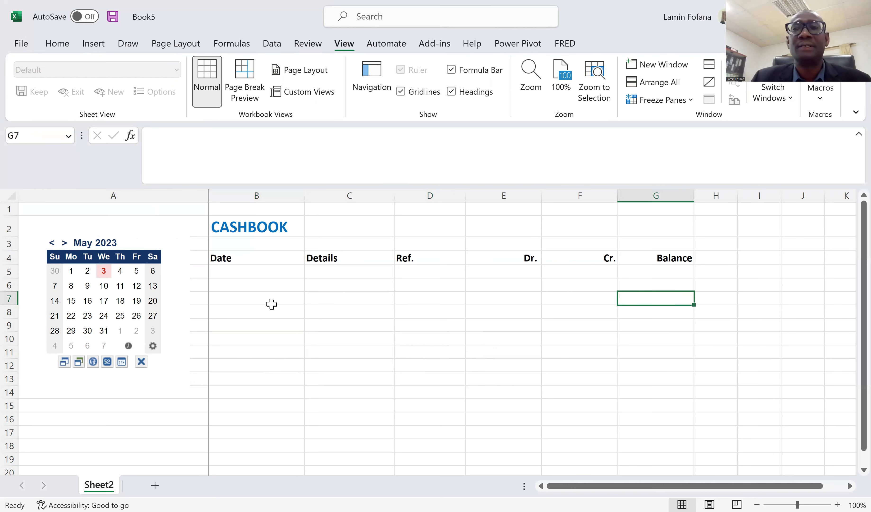
pyautogui.press('Right')
pyautogui.press('Right')
pyautogui.press('Right')
pyautogui.press('Right')
pyautogui.press('Right')
pyautogui.press('Right')
pyautogui.press('Right')
pyautogui.press('Right')
pyautogui.press('Right')
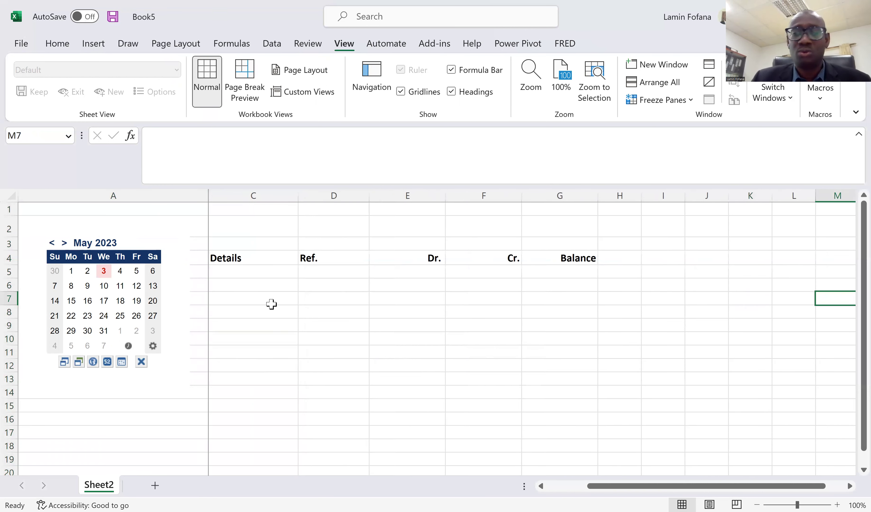
pyautogui.press('Left')
pyautogui.press('Left')
pyautogui.press('Left')
pyautogui.press('Left')
pyautogui.press('Left')
pyautogui.press('Left')
pyautogui.press('Left')
pyautogui.press('Left')
pyautogui.press('Left')
pyautogui.press('Left')
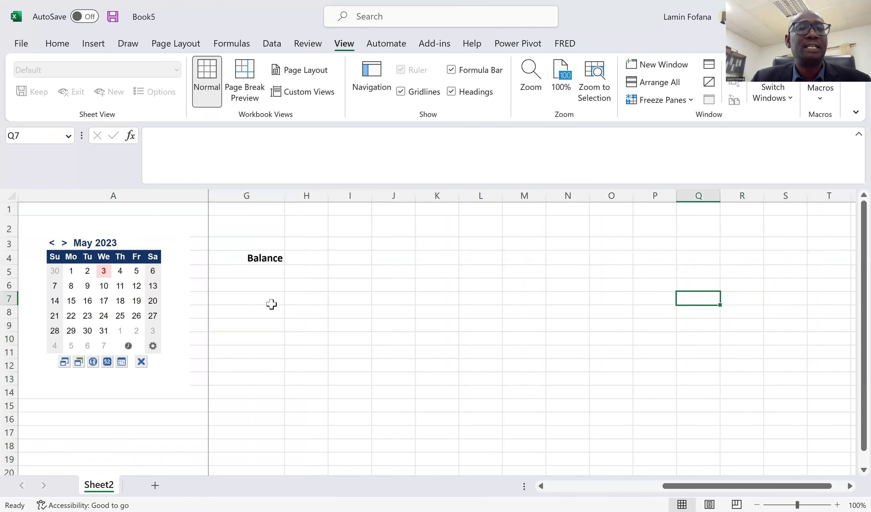
pyautogui.press('Left')
pyautogui.press('Left')
pyautogui.press('Left')
pyautogui.press('Left')
pyautogui.press('Left')
pyautogui.press('Left')
pyautogui.press('Left')
pyautogui.press('Left')
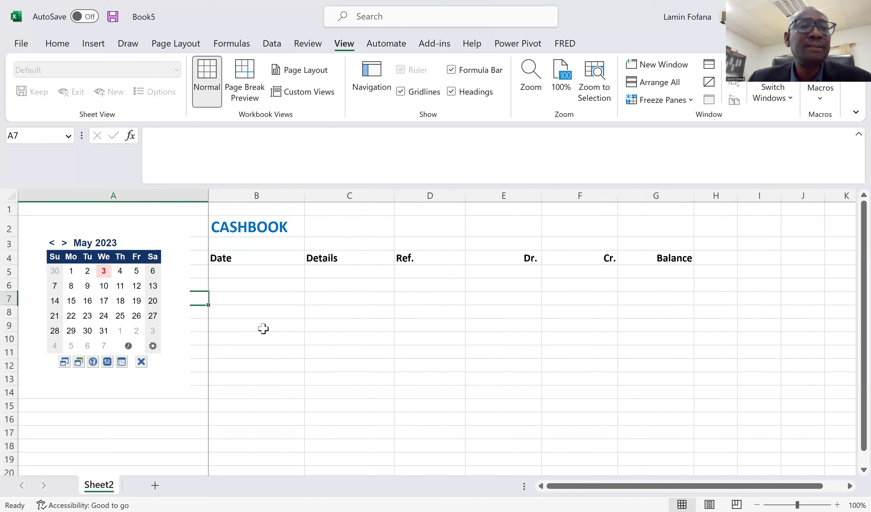
# Insert the date 5/4/2023 into cell B5 of the Date column using the mini calendar.
pyautogui.click(255, 275)
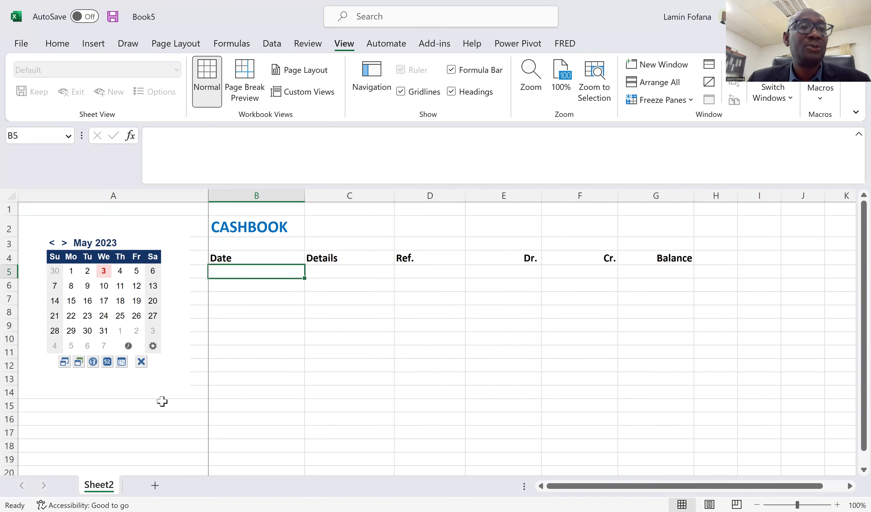
pyautogui.click(225, 286)
pyautogui.click(241, 271)
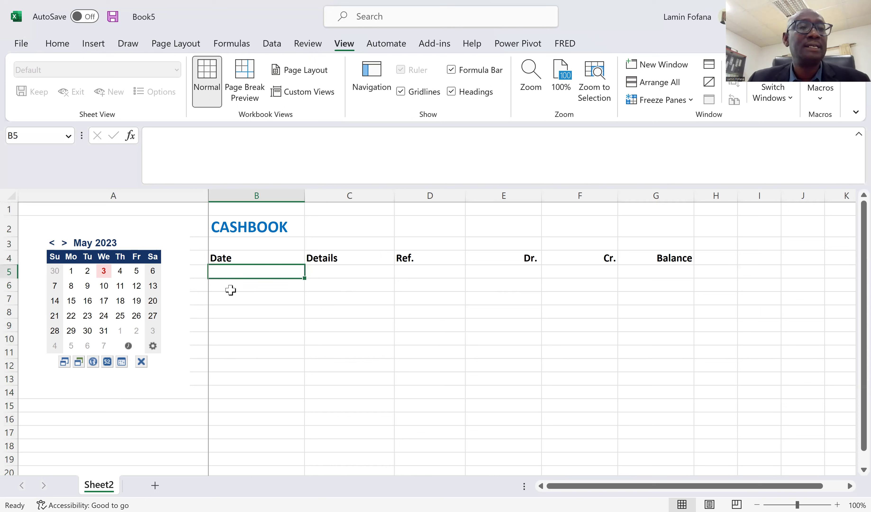
pyautogui.click(120, 273)
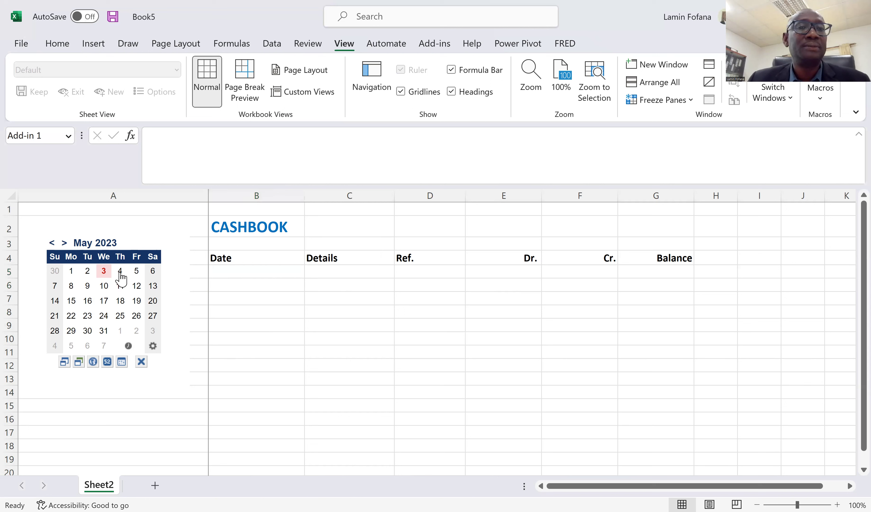
pyautogui.click(120, 273)
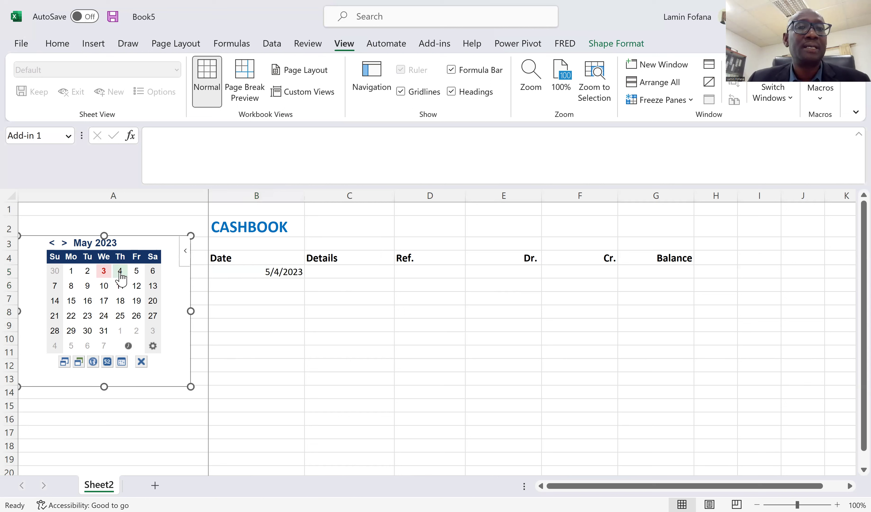
# Insert the date 5/10/2023 into cell B6 from the mini calendar and move on to cell B7.
pyautogui.click(242, 289)
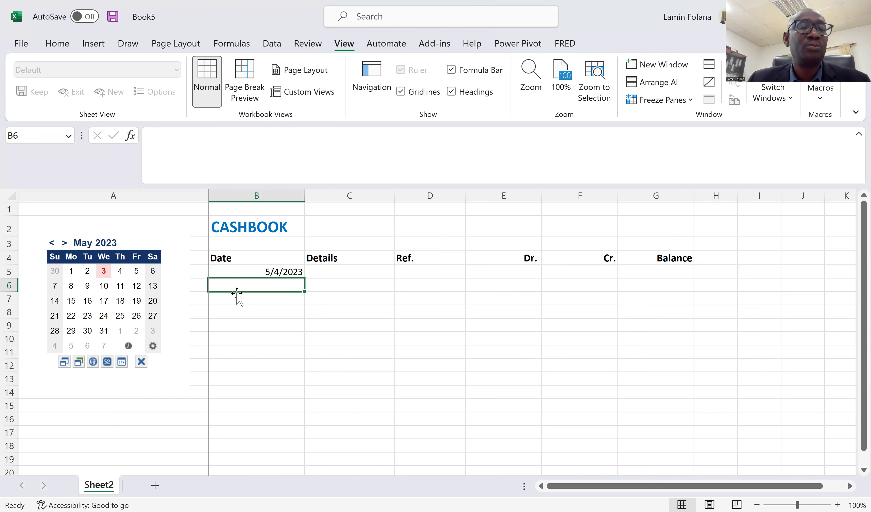
pyautogui.click(104, 287)
pyautogui.click(250, 304)
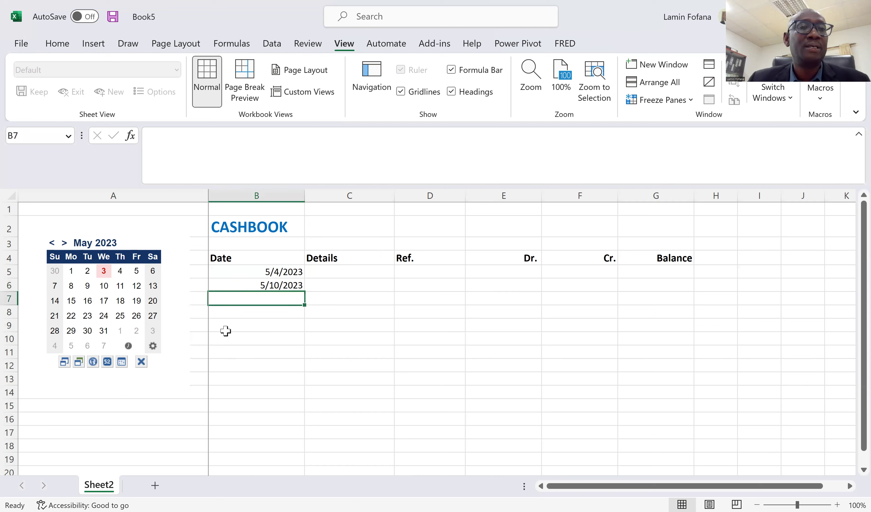
# Go back to April 2023 in the mini calendar and insert the date 4/19/2023 into cell B7.
pyautogui.click(51, 242)
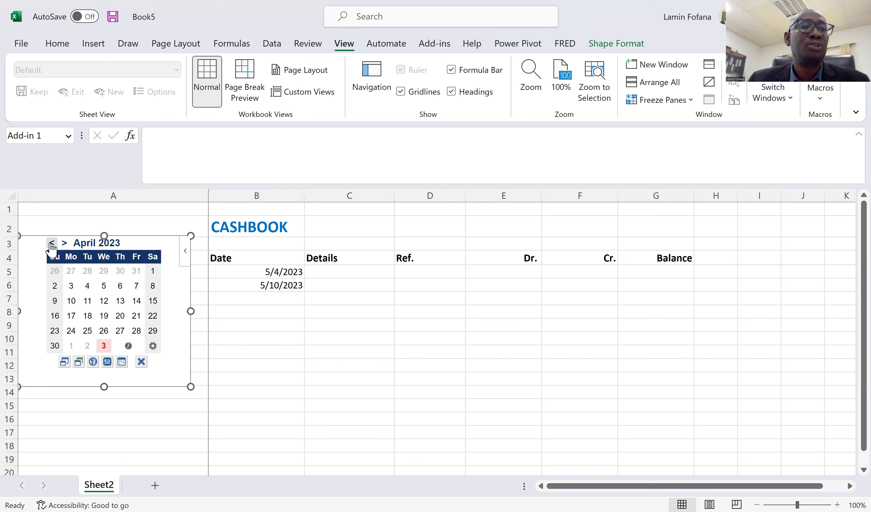
pyautogui.doubleClick(52, 242)
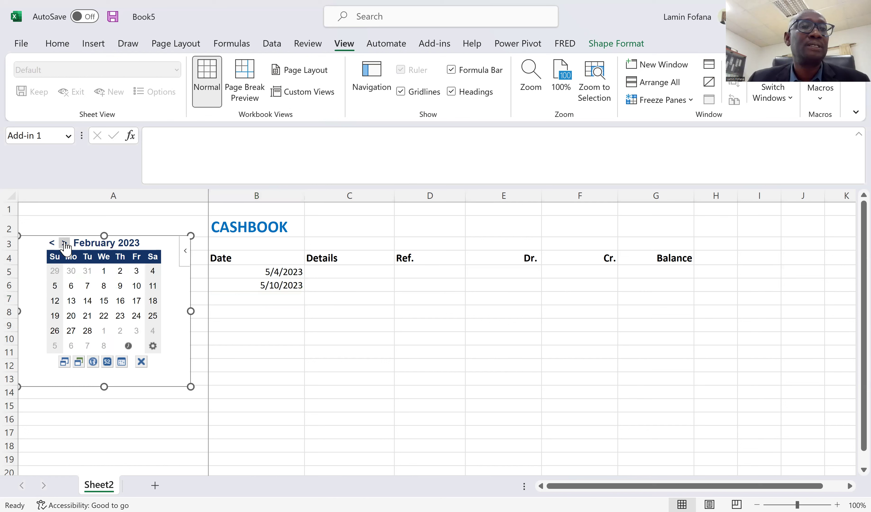
pyautogui.click(64, 243)
pyautogui.click(65, 243)
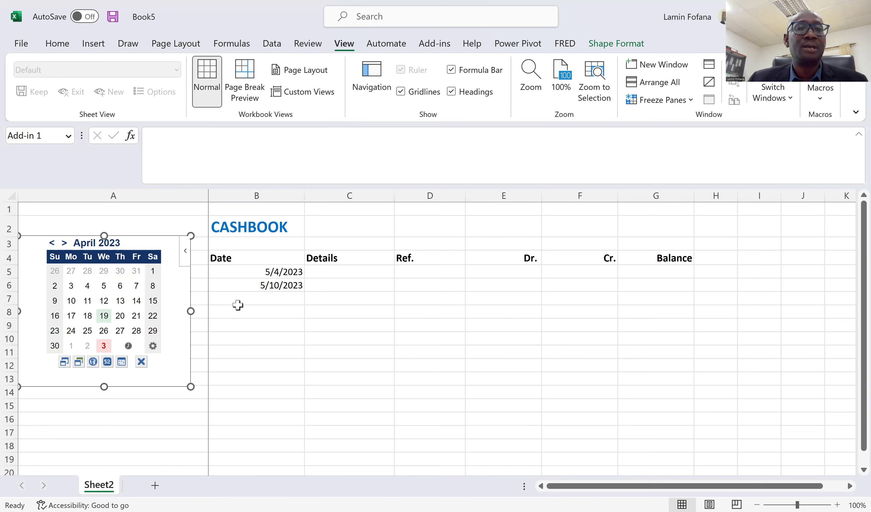
pyautogui.click(248, 299)
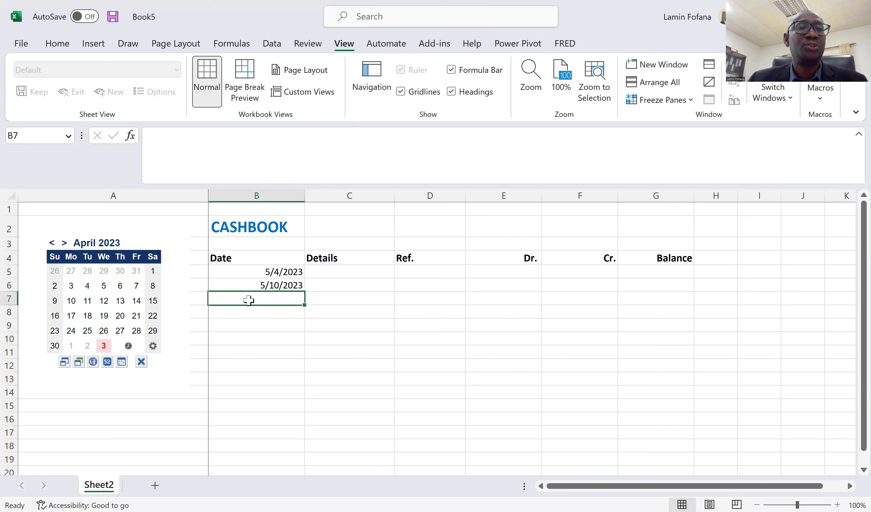
pyautogui.click(104, 317)
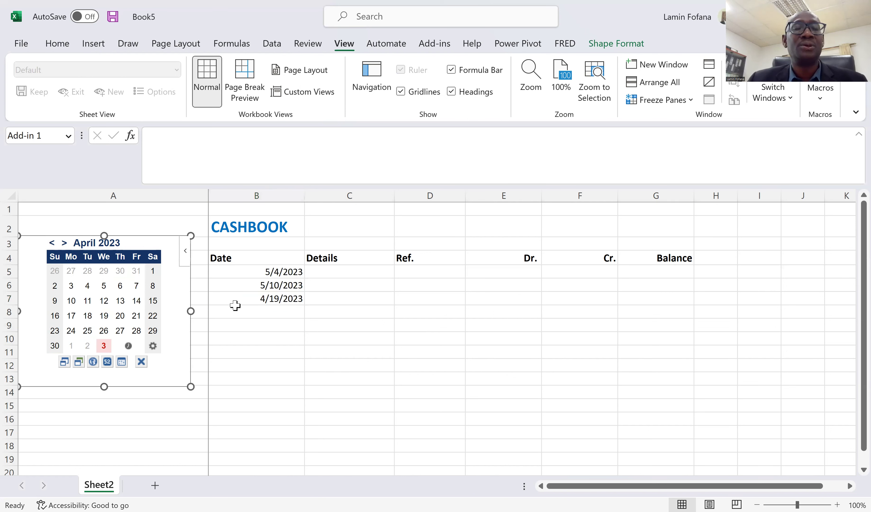
pyautogui.click(254, 192)
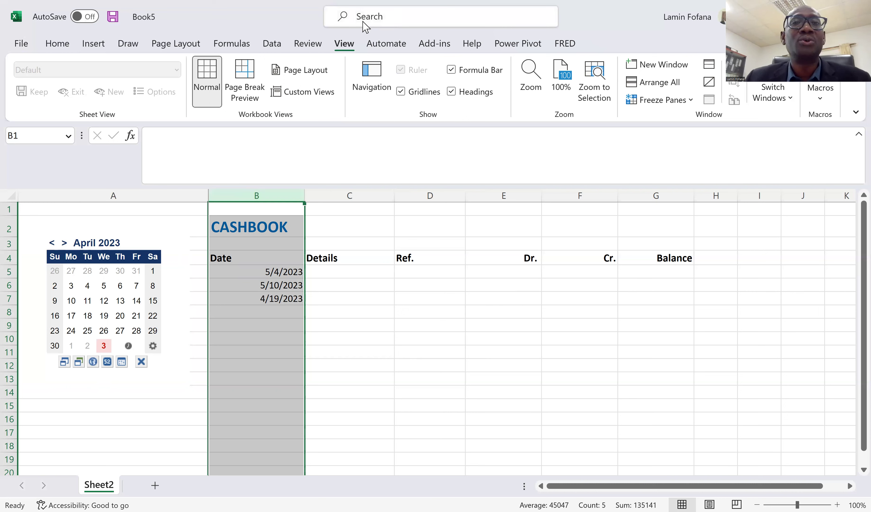
pyautogui.click(373, 1)
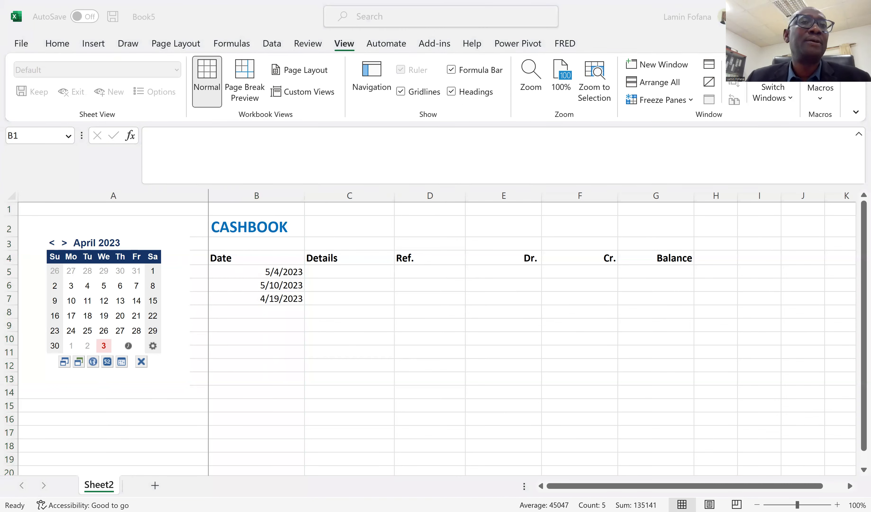
# Look up Mini Calendar and Date Picker among the recently used add-ins, check the options for its entry and return to the sheet.
pyautogui.click(92, 49)
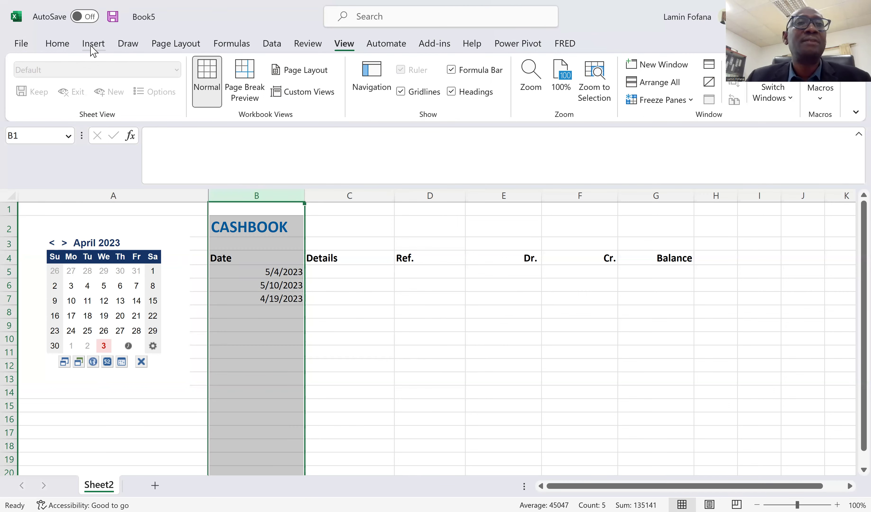
pyautogui.click(93, 46)
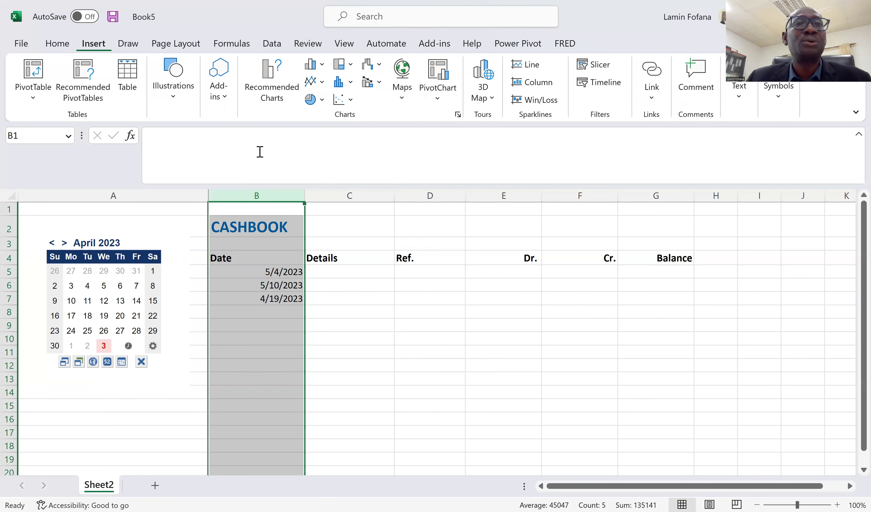
pyautogui.click(227, 104)
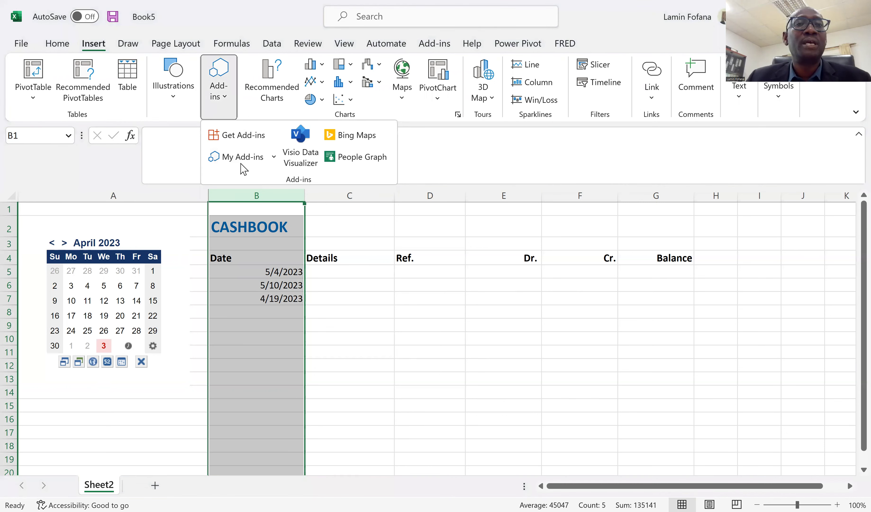
pyautogui.click(274, 158)
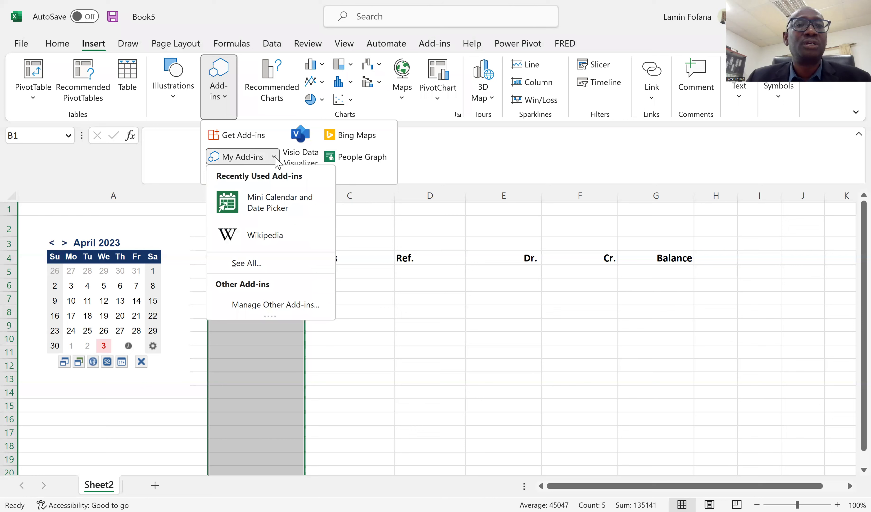
pyautogui.rightClick(259, 209)
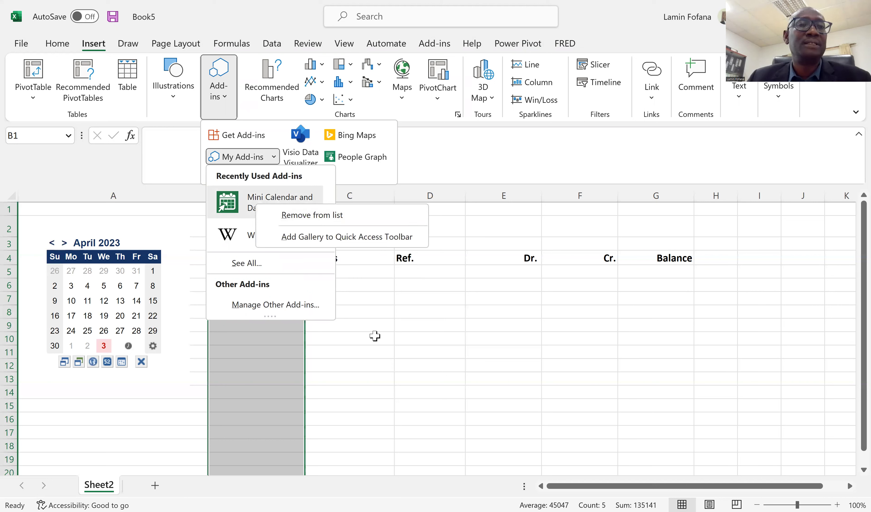
pyautogui.click(243, 324)
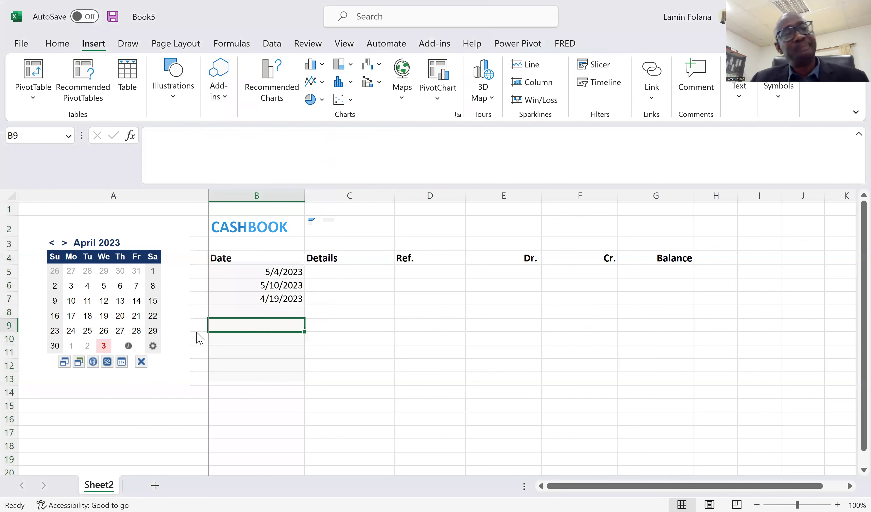